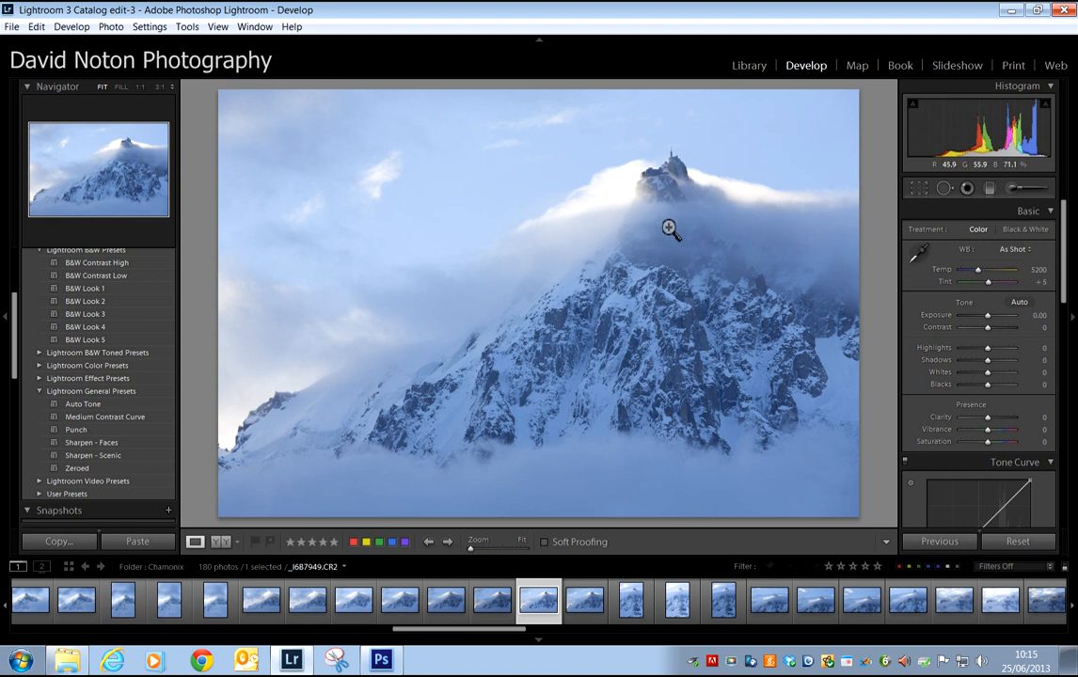
- Check the Chamonix photos in the Library, return to developing _I6B7949.CR2, and set its Blacks to -50
left_click(750, 67)
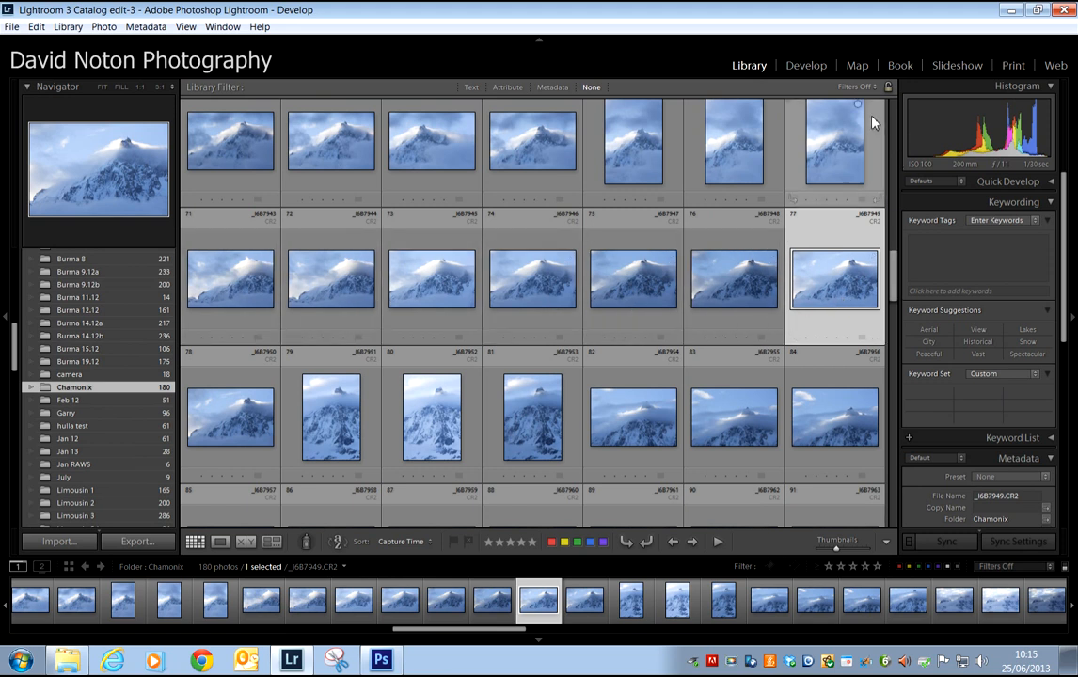
left_click(807, 67)
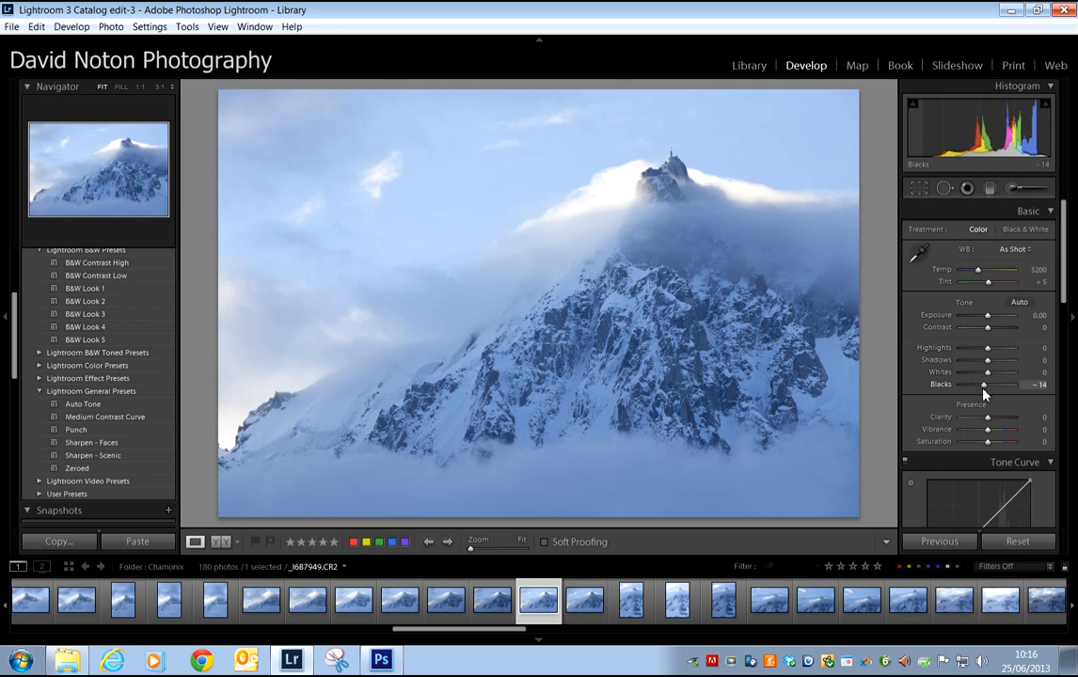
left_click_drag(988, 387, 974, 395)
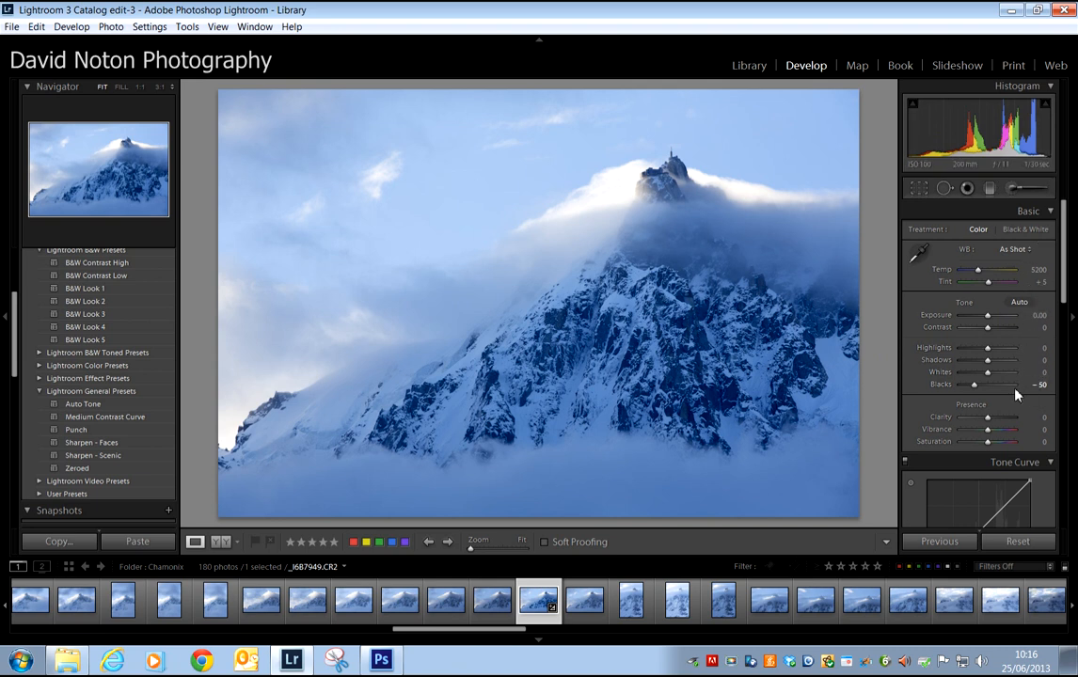
- Shape the RGB tone curve into a gentle S by anchoring the highlights and pulling the shadows down
left_click_drag(1061, 289, 1062, 299)
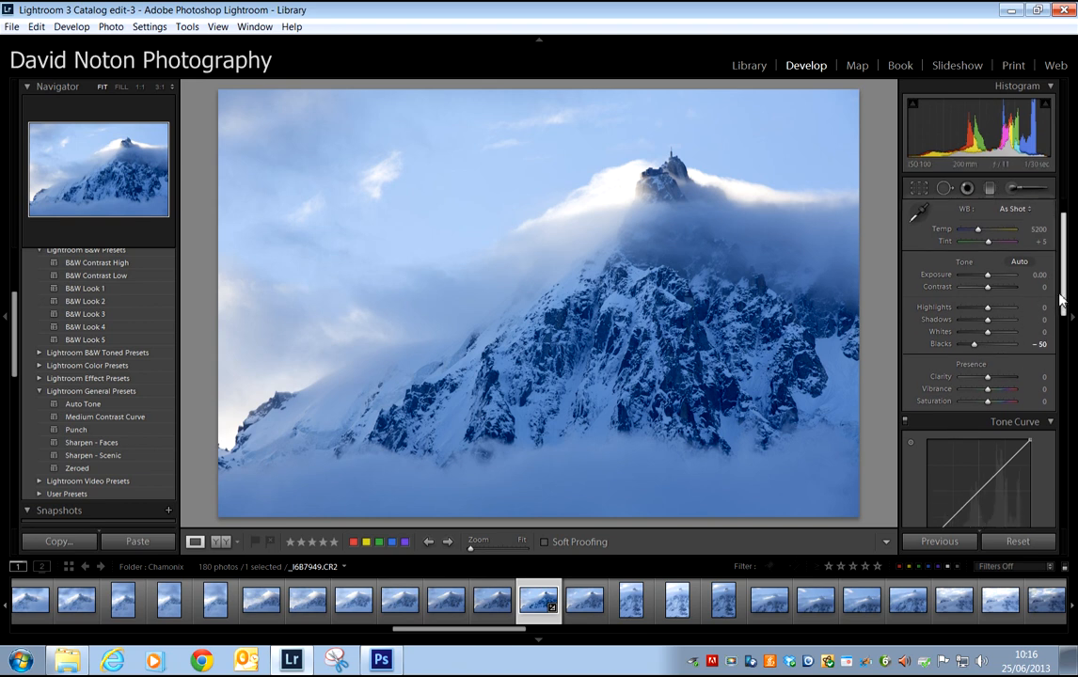
scroll(1061, 300, "down", 3)
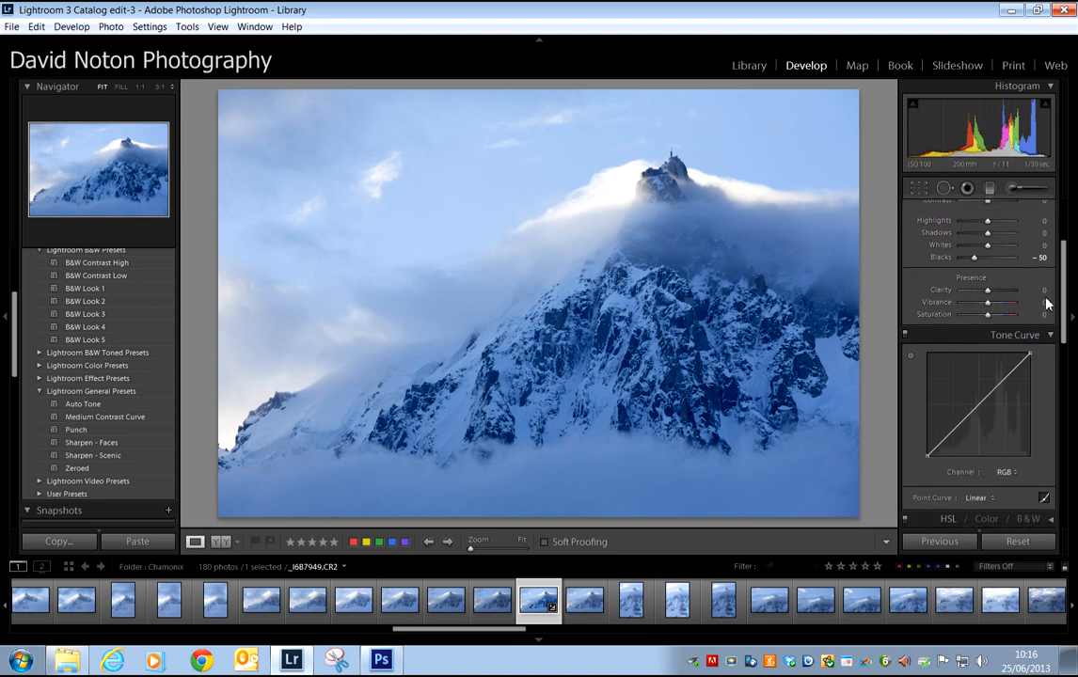
left_click(1008, 375)
left_click_drag(953, 431, 953, 441)
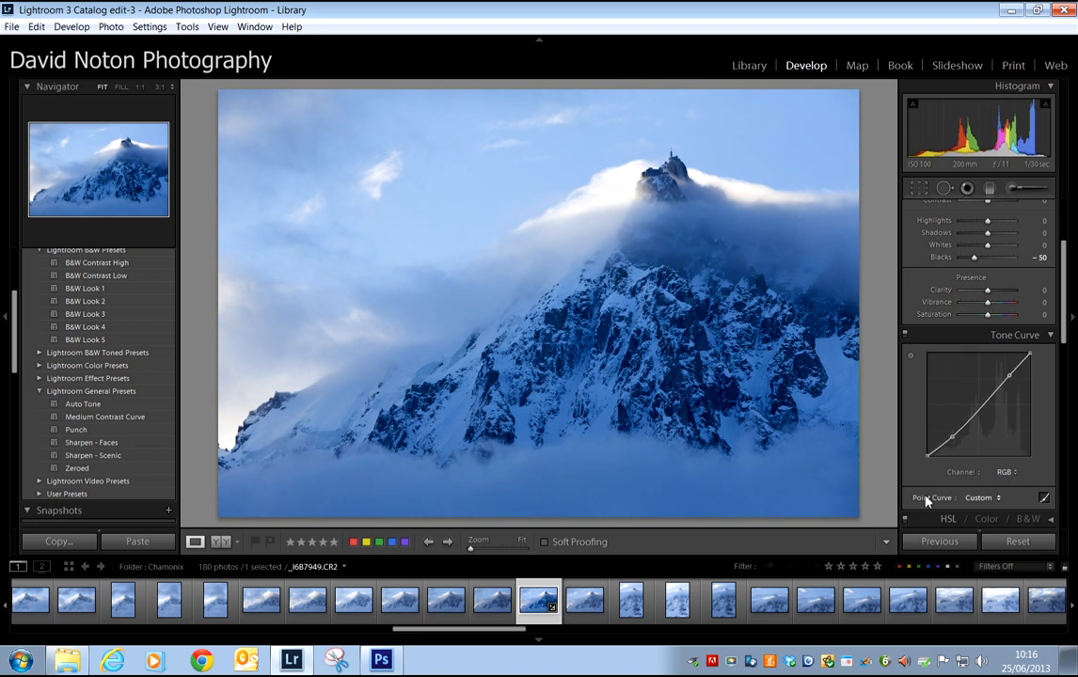
- Apply the Sharpen - Scenic preset and set the sharpening Masking to 8
left_click(104, 457)
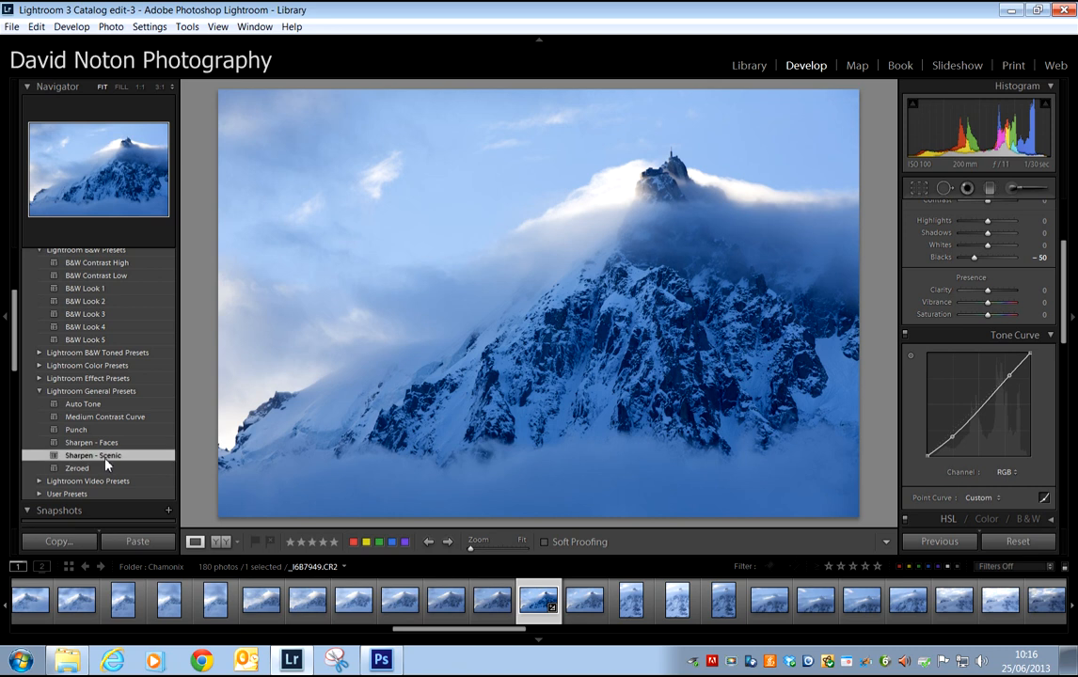
left_click_drag(1065, 313, 1064, 399)
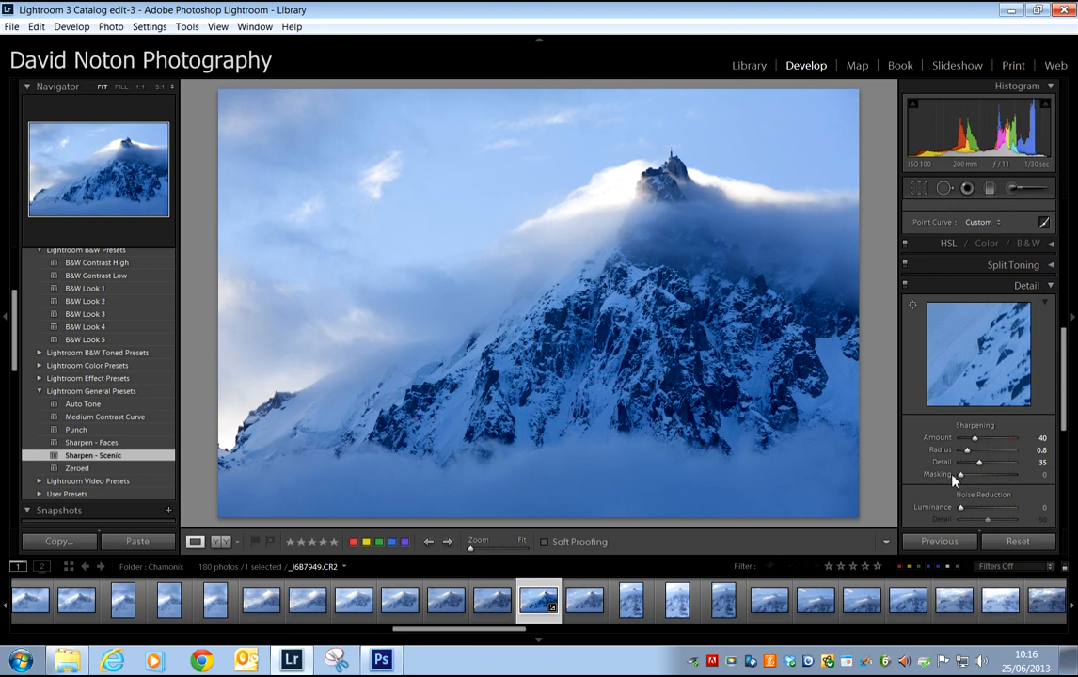
left_click_drag(961, 475, 965, 480)
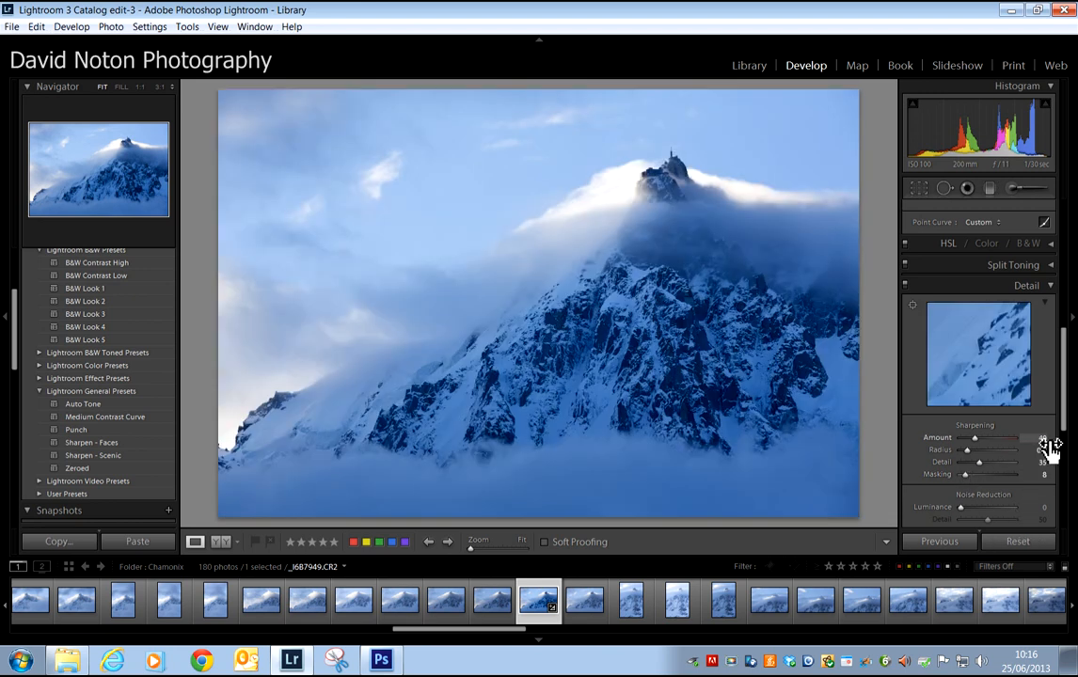
- Paint the sky with a size 35.5 Adjustment Brush and set the mask's Exposure to -1.42 and Contrast to 22
left_click_drag(1063, 388, 1068, 267)
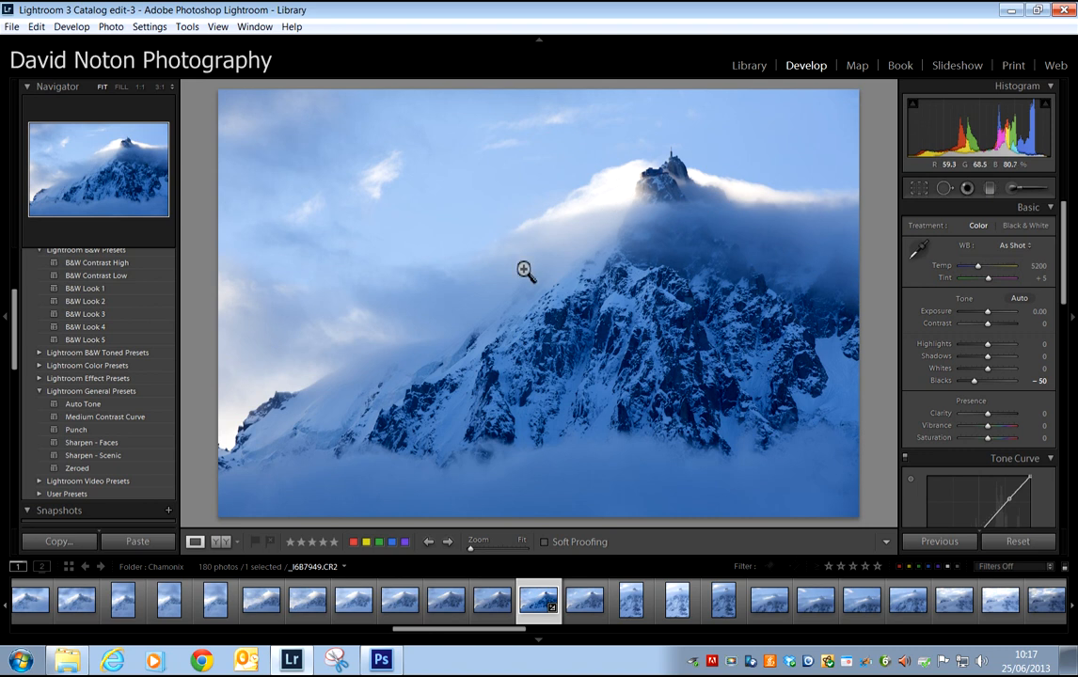
left_click(1013, 189)
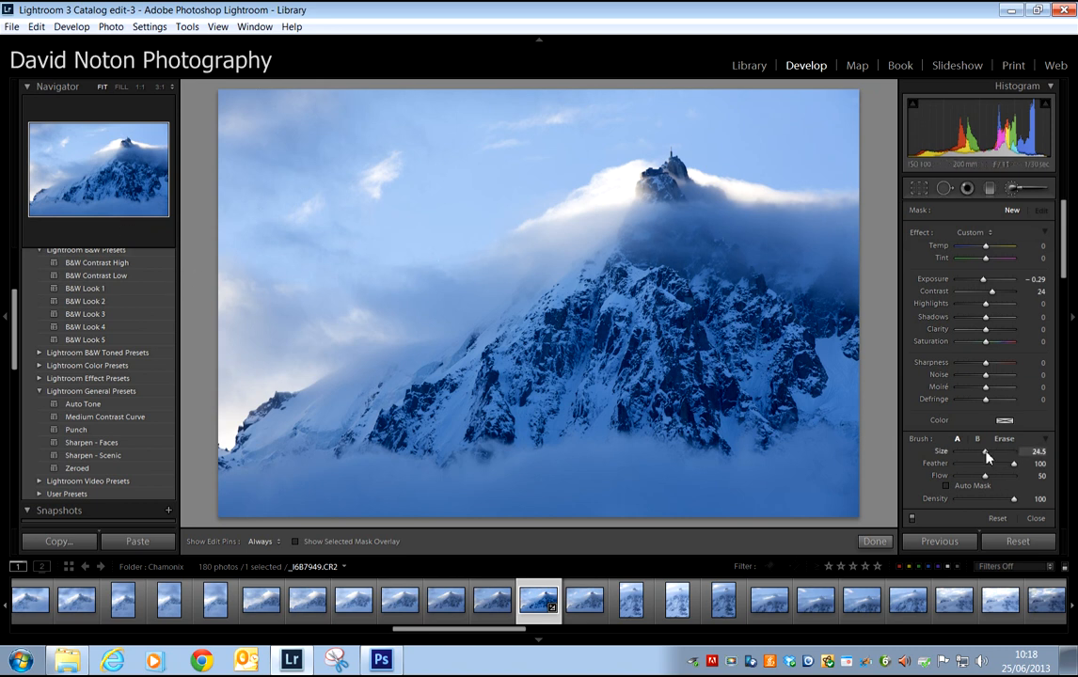
left_click_drag(988, 457, 994, 459)
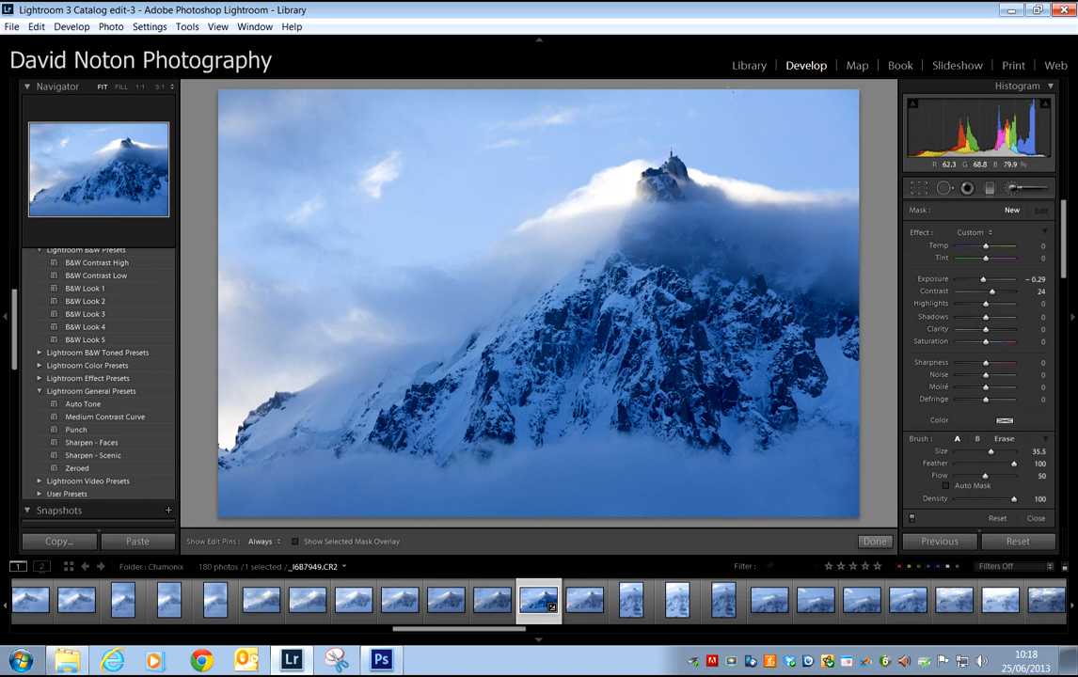
key("h")
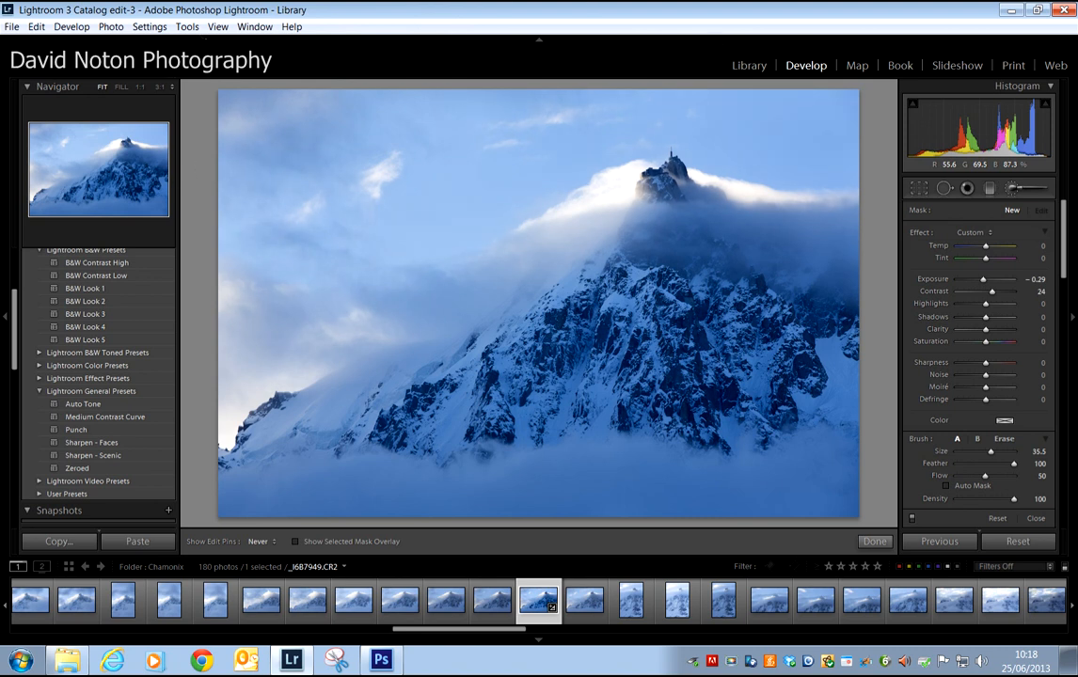
key("h")
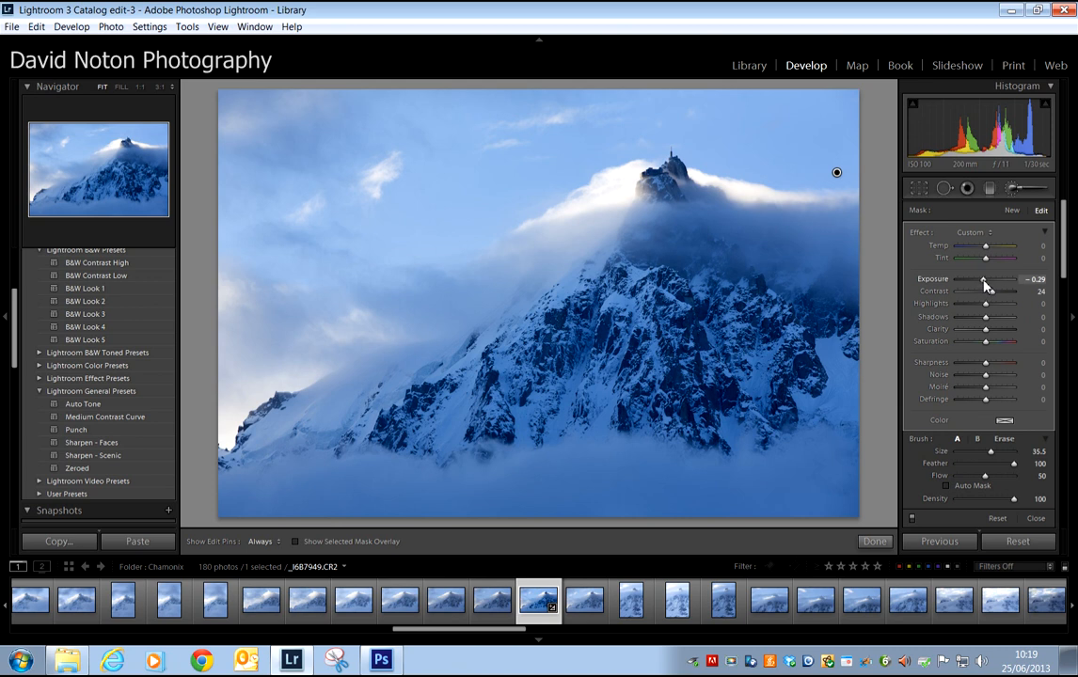
left_click_drag(985, 285, 975, 288)
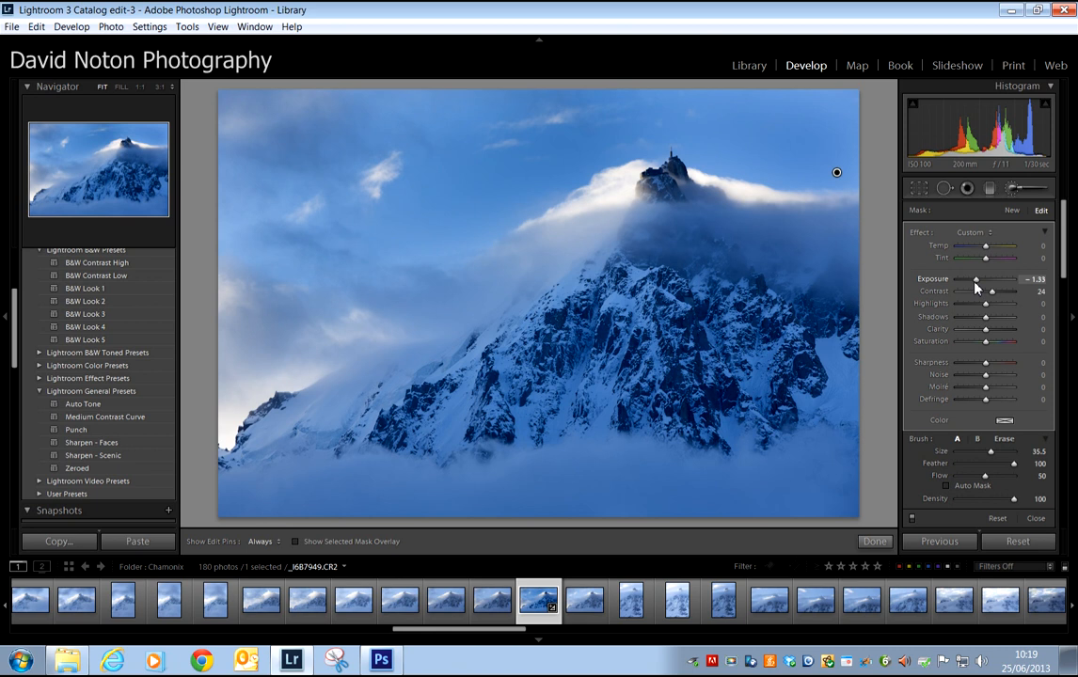
mouse_move(975, 288)
left_mouse_down()
mouse_move(986, 297)
mouse_move(969, 300)
mouse_move(1003, 299)
mouse_move(994, 299)
left_mouse_up()
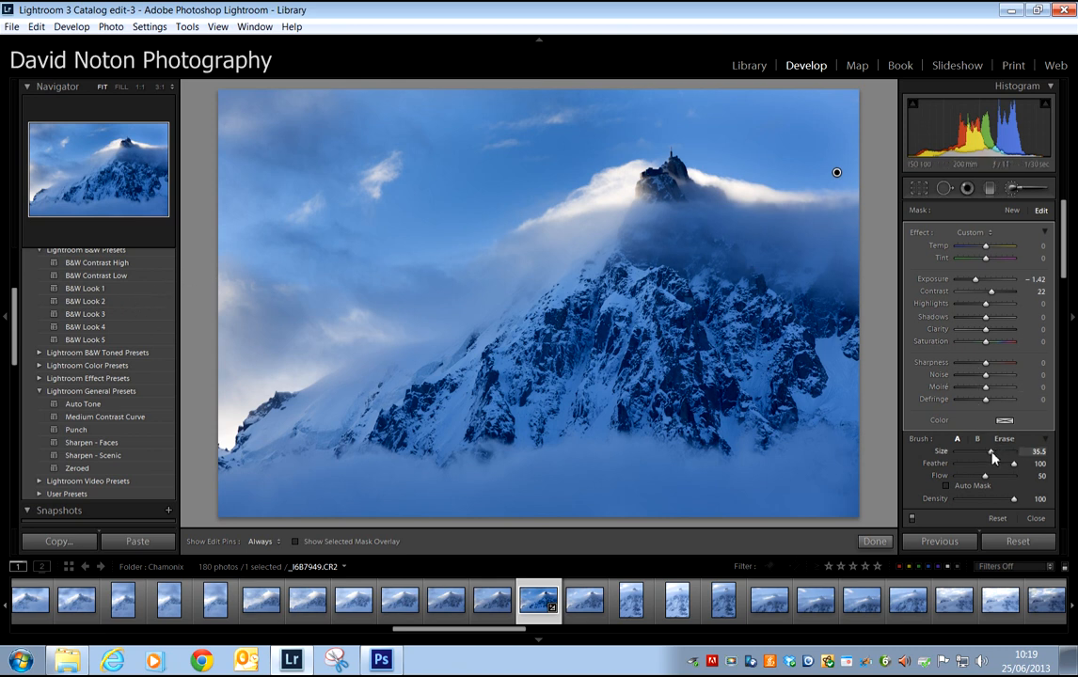
- Refine the sky mask with a size 14.7 brush, compare a lighter Exposure, return it to -1.42, and finish the brush edit
left_click_drag(991, 453, 980, 454)
key("h")
key("h")
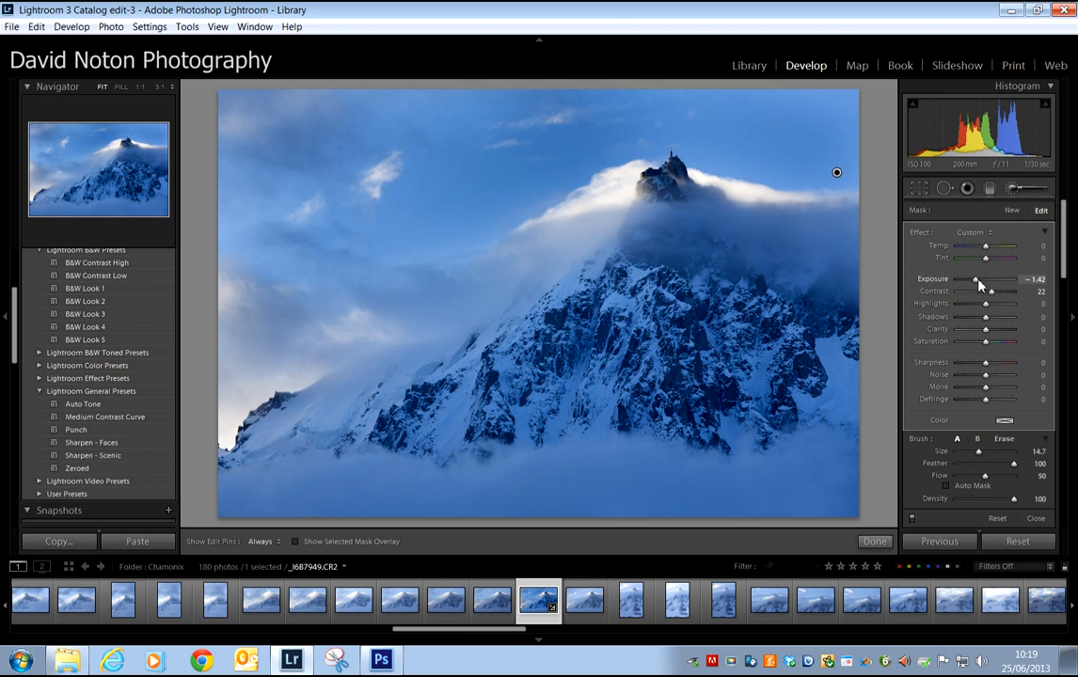
left_click_drag(978, 286, 980, 286)
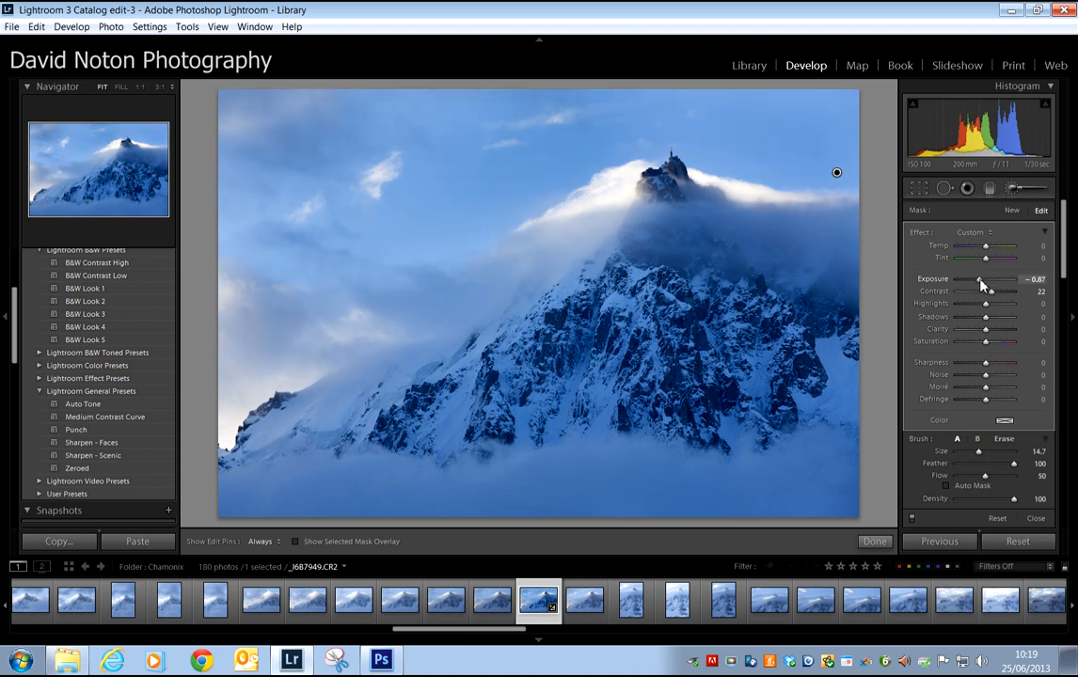
left_click_drag(978, 285, 976, 285)
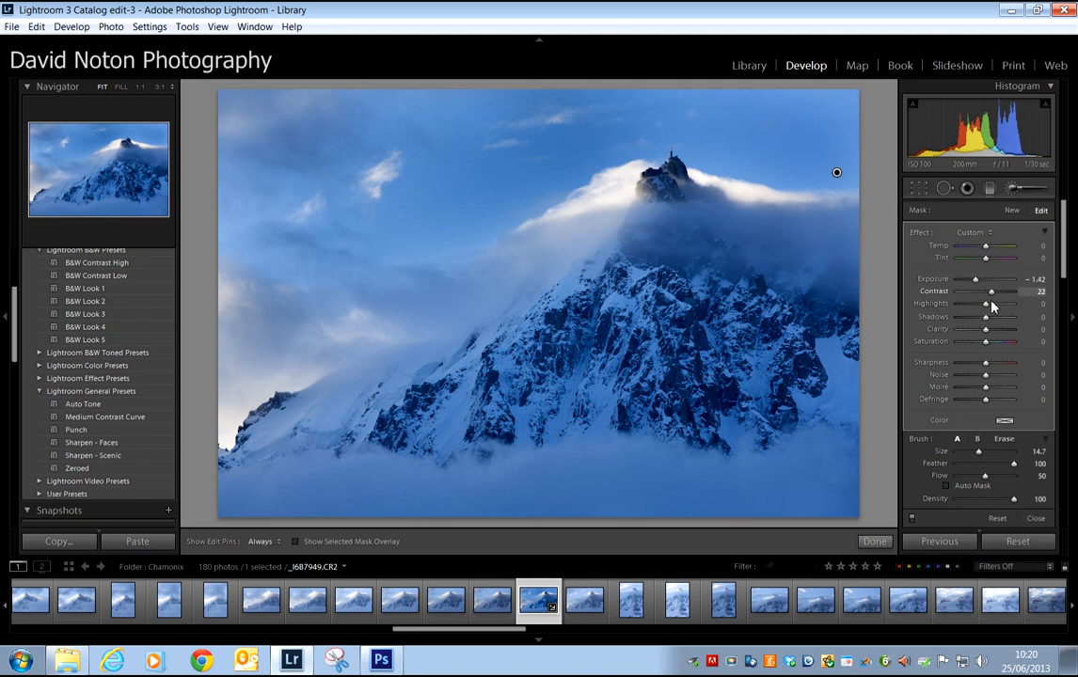
left_click(874, 543)
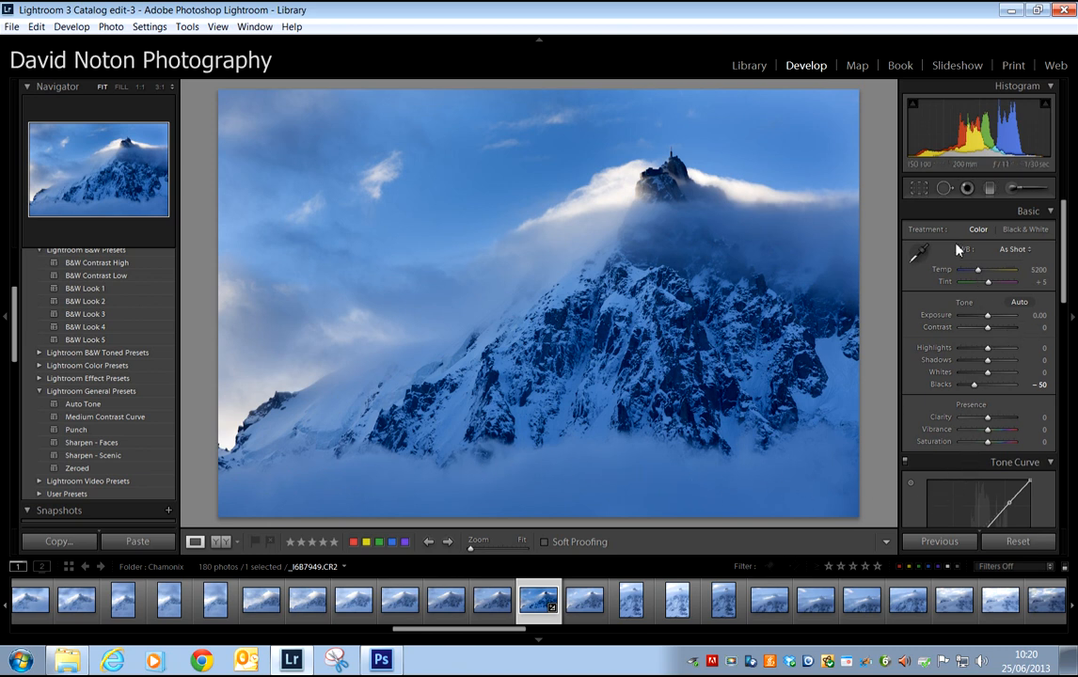
- Start a new Adjustment Brush mask with a size 25.6 brush and paint over the mountain's lower right slopes
left_click(1013, 190)
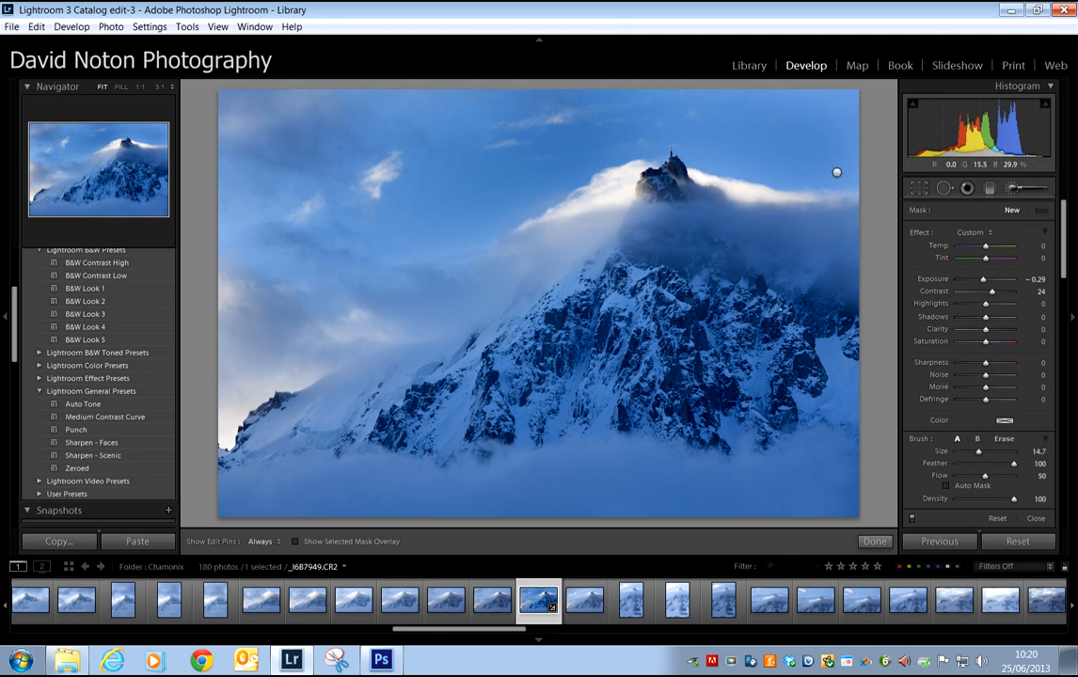
left_click(989, 455)
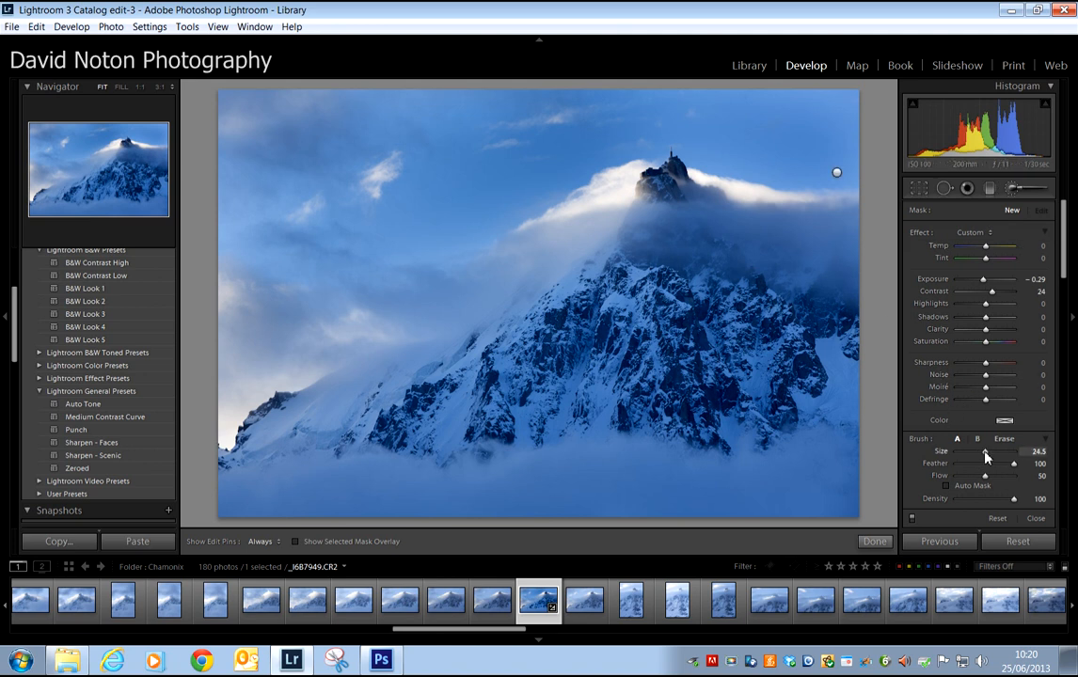
left_click_drag(989, 455, 986, 457)
left_click_drag(841, 365, 841, 365)
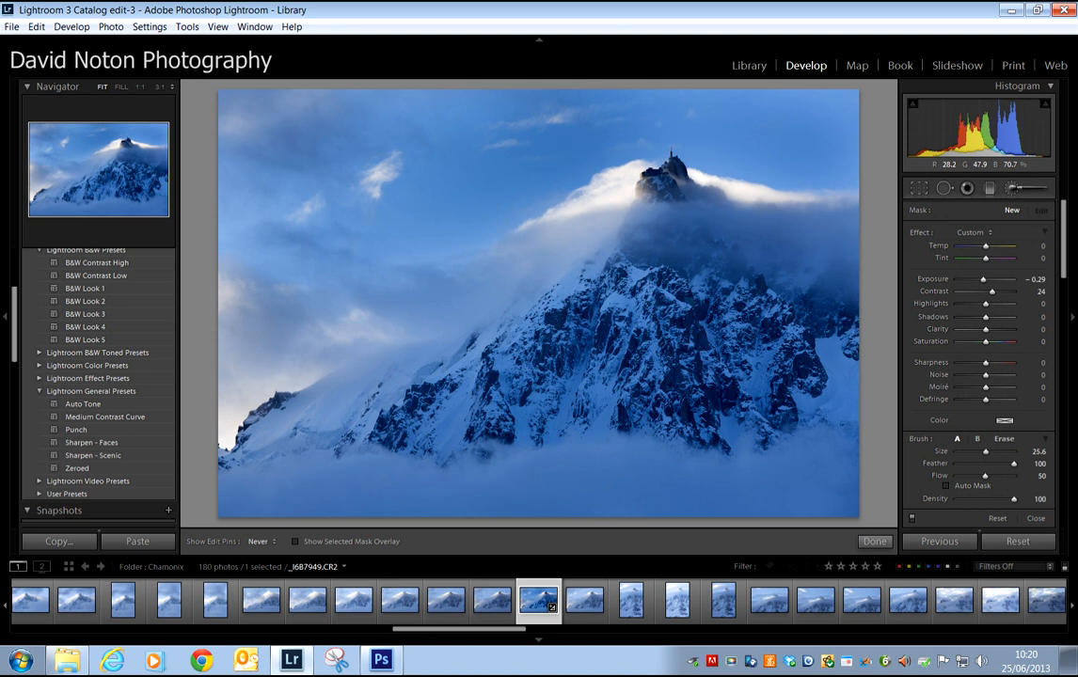
left_click_drag(817, 404, 828, 396)
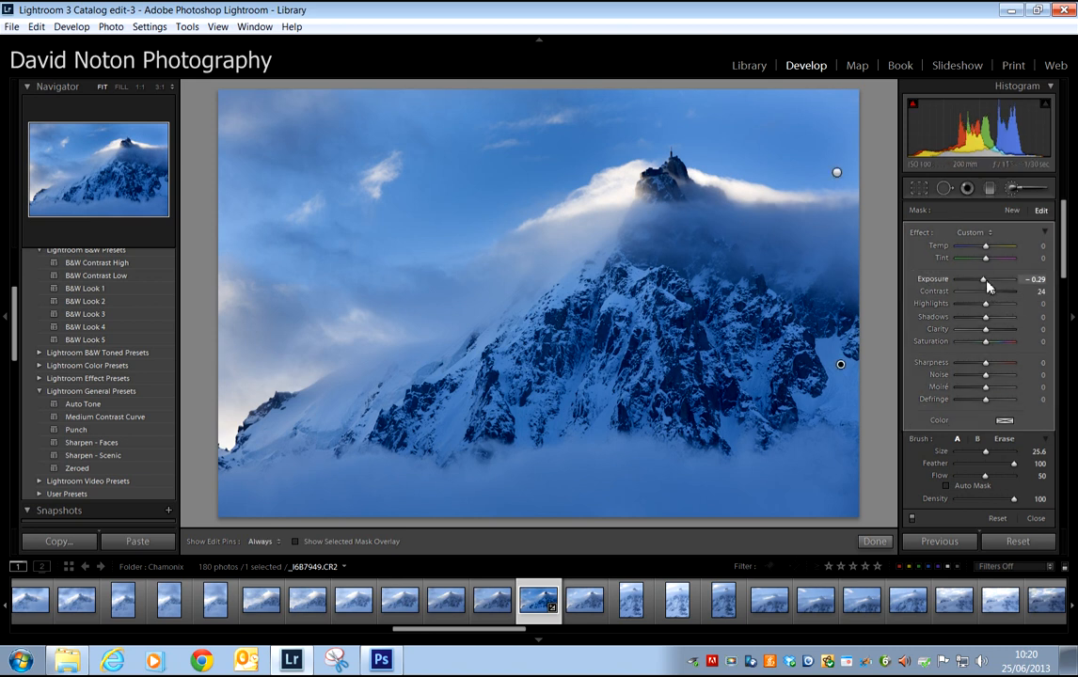
- Set the mountain mask's Exposure to 0.69 and Contrast to 56, and finish the brush edit
left_click_drag(985, 286, 988, 286)
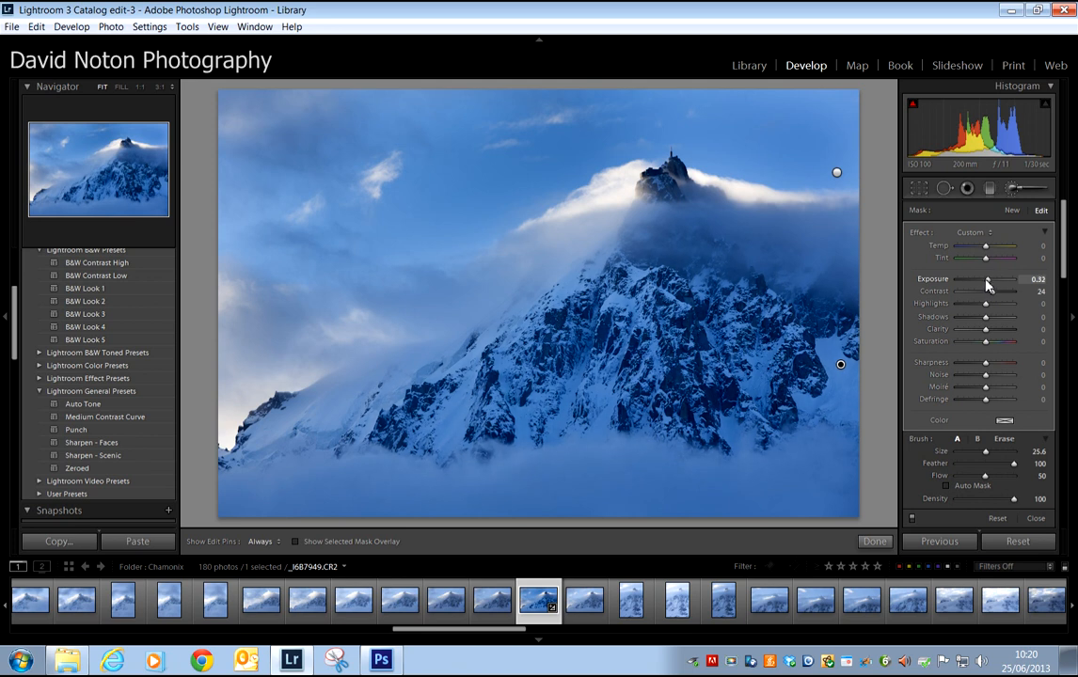
left_click_drag(996, 297, 1003, 300)
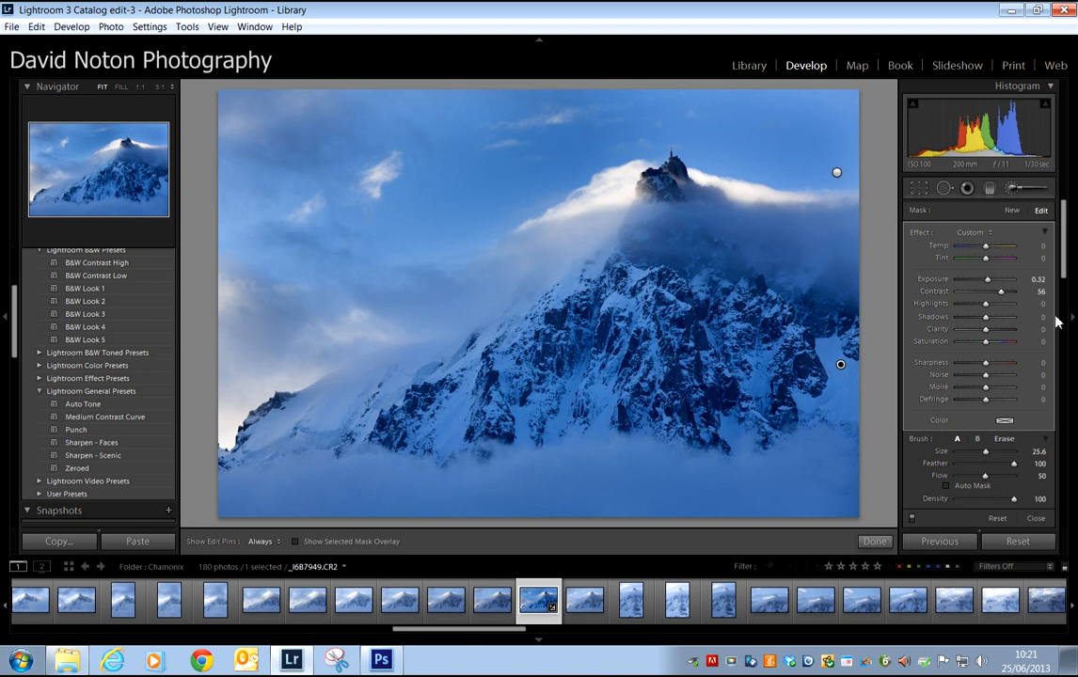
double_click(990, 282)
left_click(991, 283)
left_click_drag(991, 282, 993, 284)
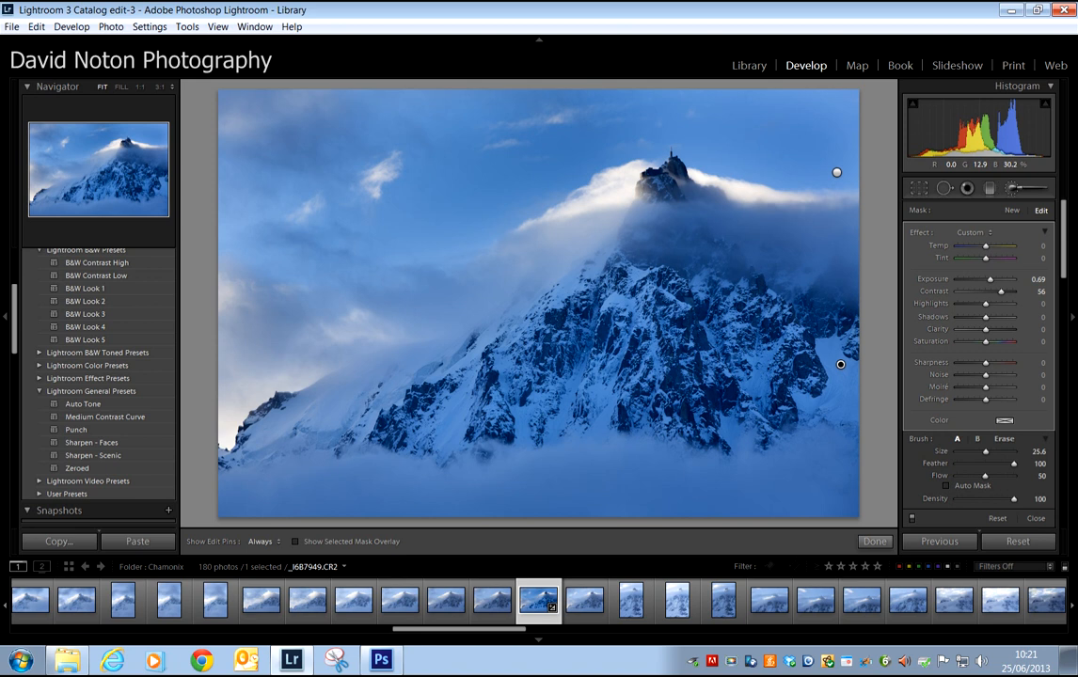
left_click(875, 542)
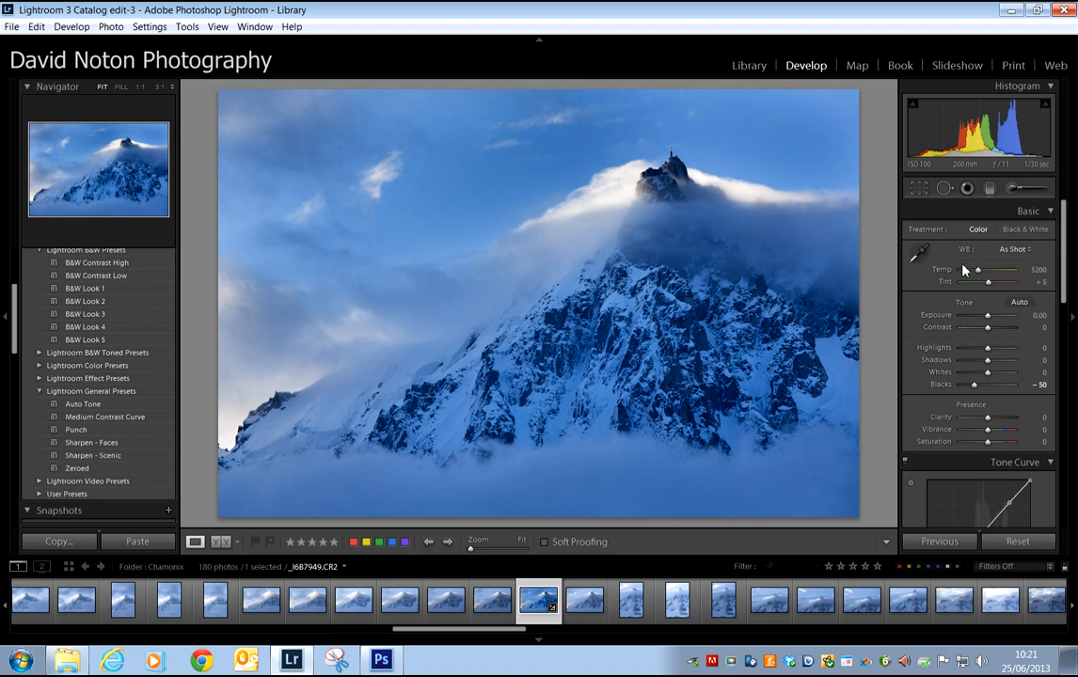
left_click(731, 666)
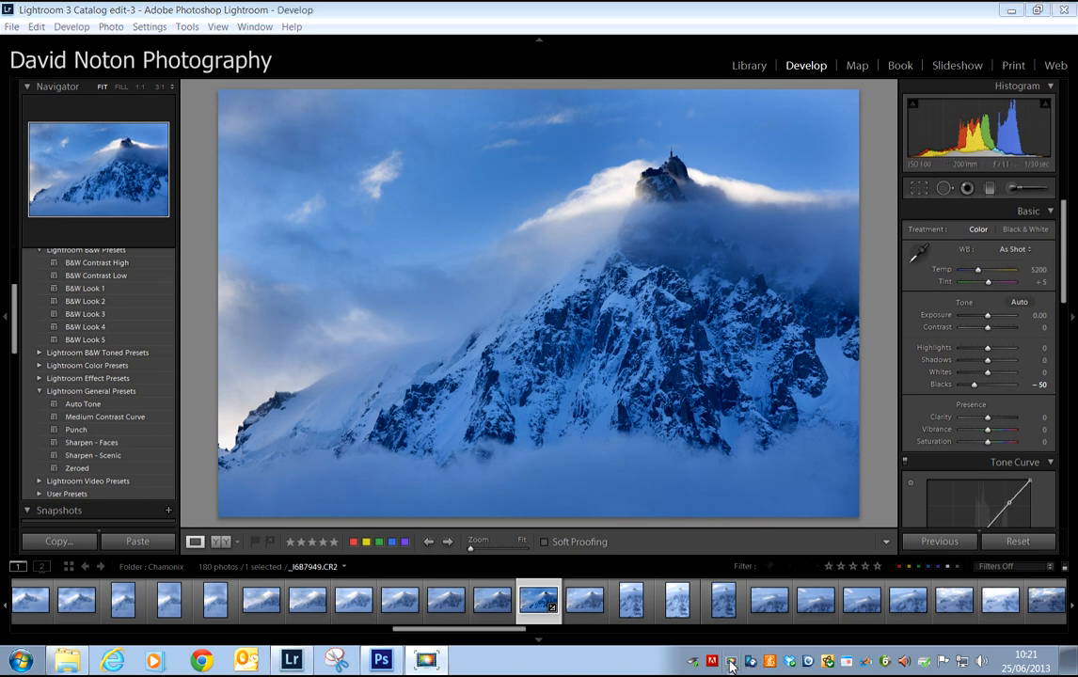